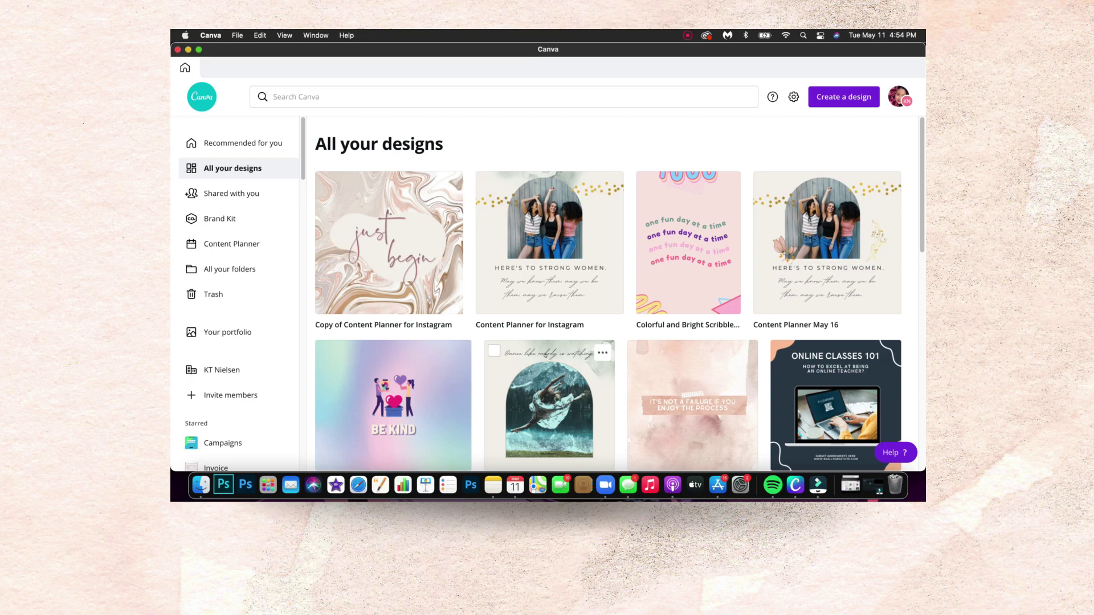
# - Open the Content Planner, scroll to the week of May 10–16, and add a design to Sunday the 16th
pyautogui.scroll(-1, 544, 354)
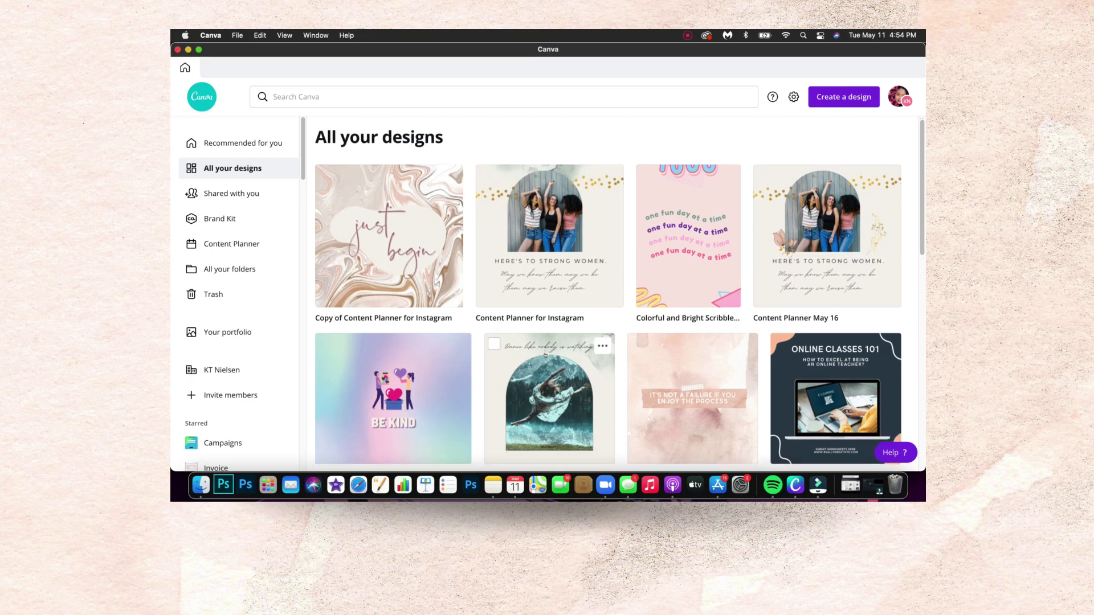
pyautogui.scroll(1, 545, 355)
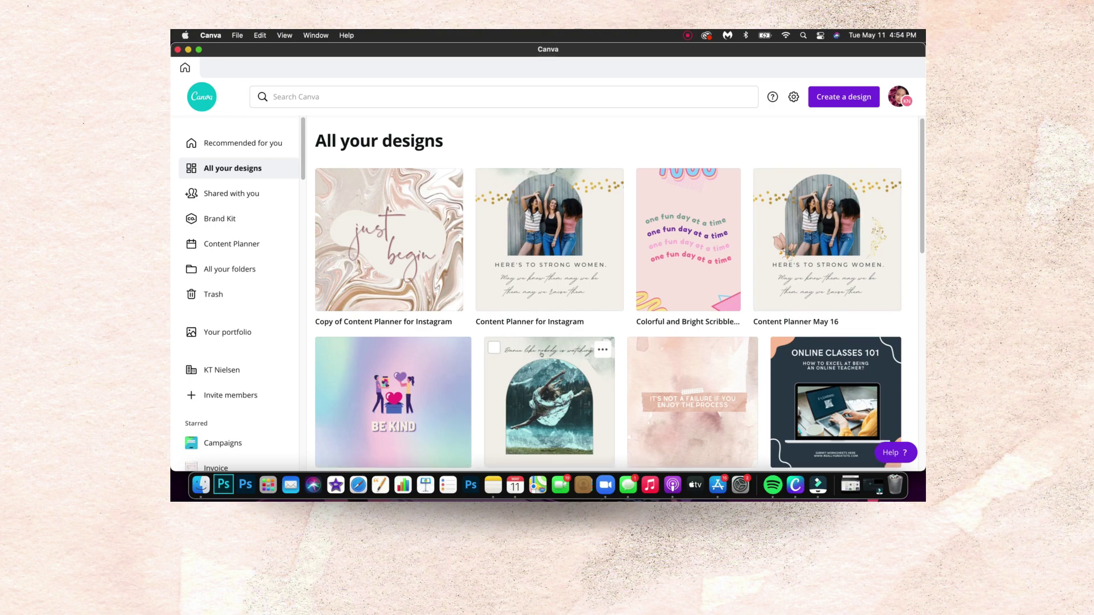
pyautogui.click(217, 244)
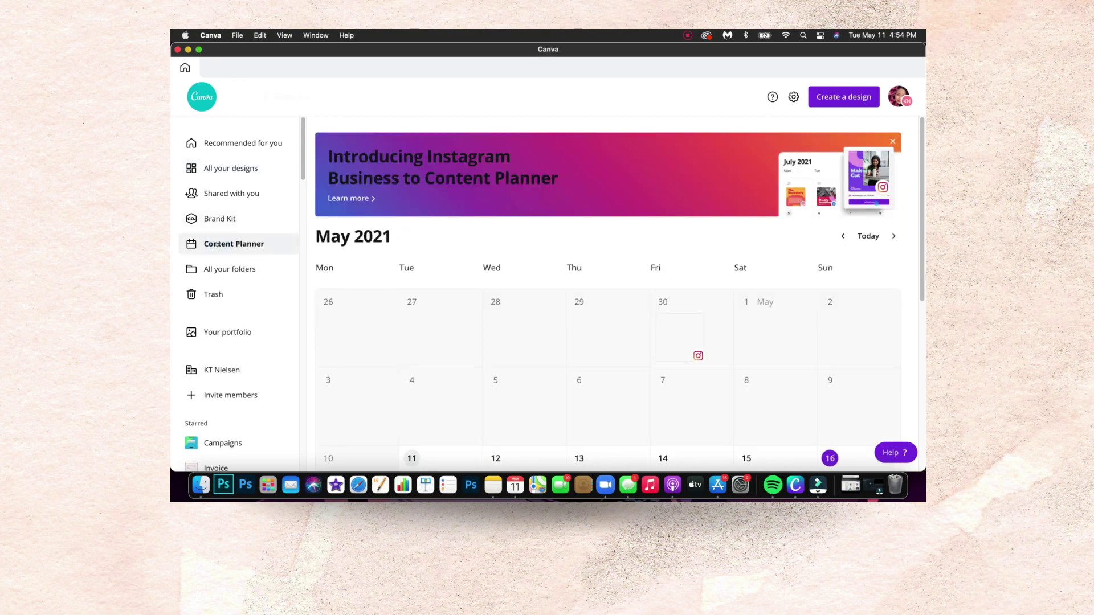
pyautogui.scroll(-5, 746, 394)
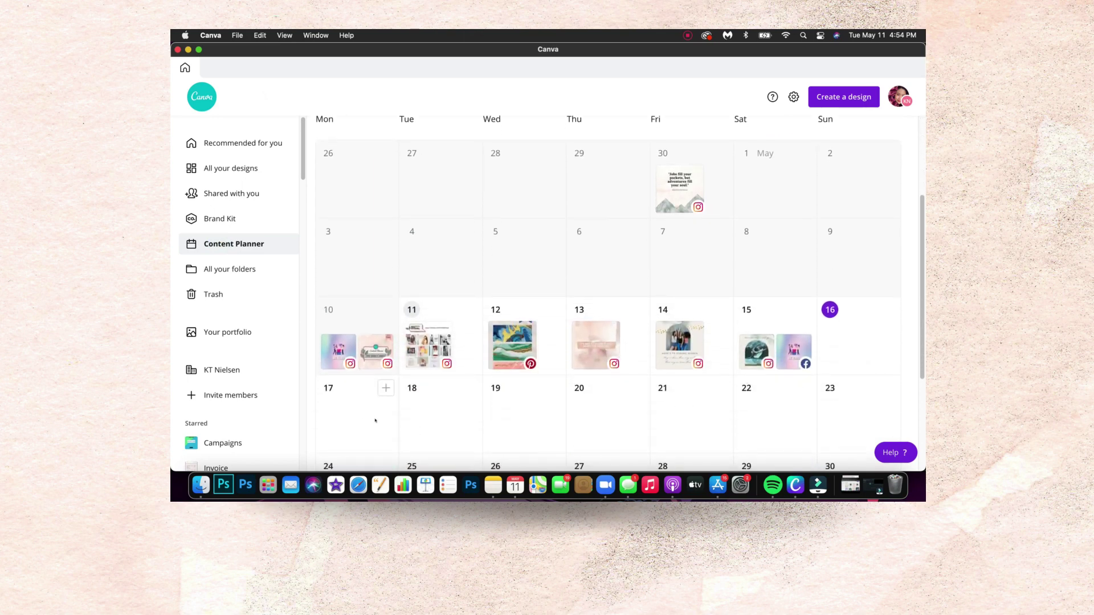
pyautogui.scroll(-1, 364, 405)
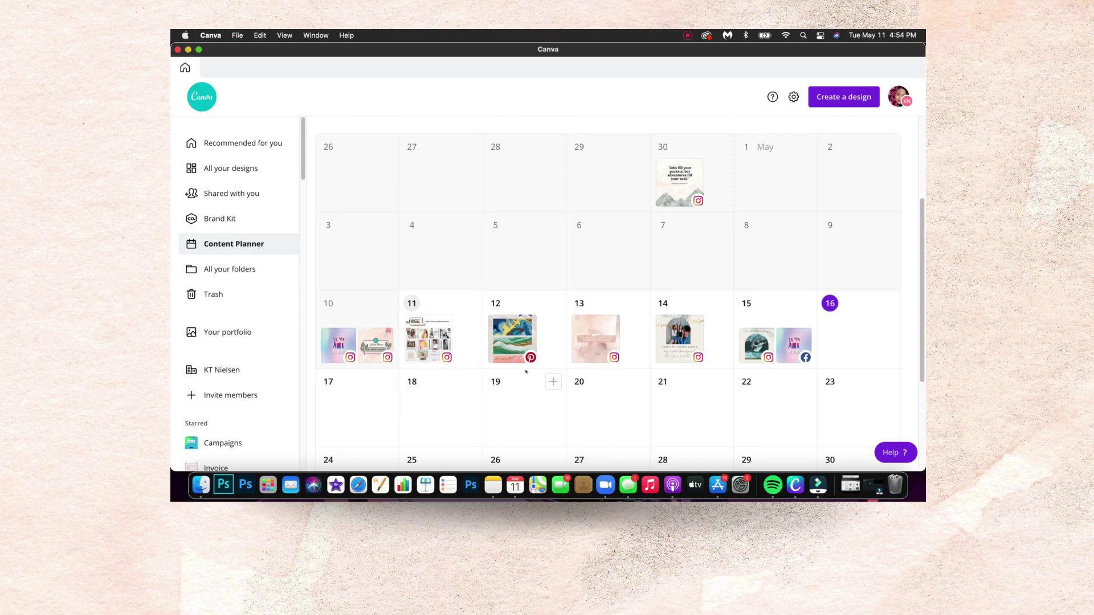
pyautogui.scroll(-1, 748, 376)
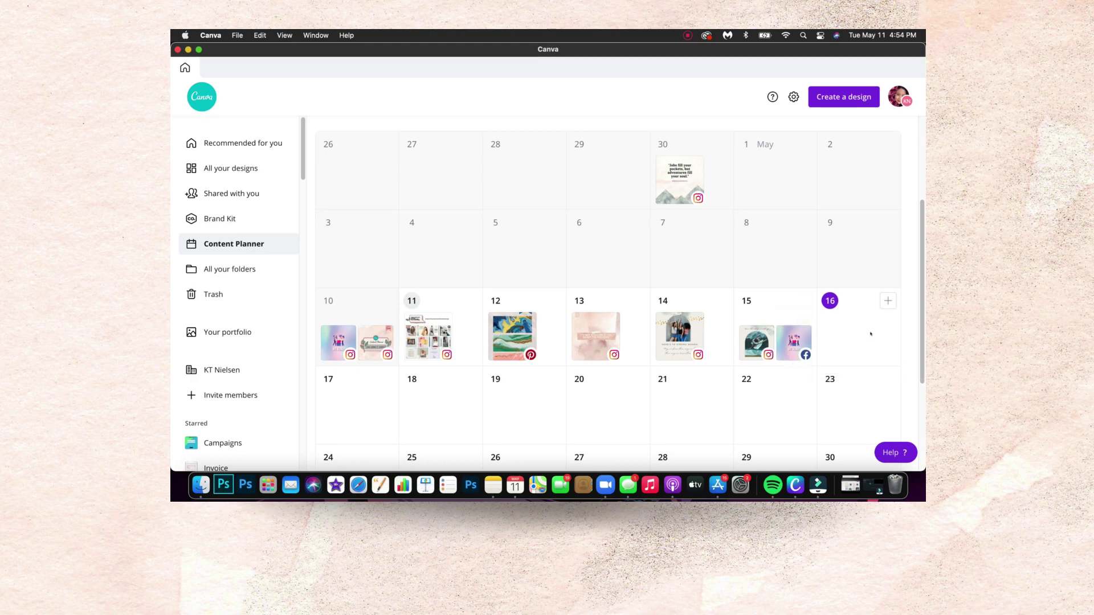
pyautogui.click(886, 300)
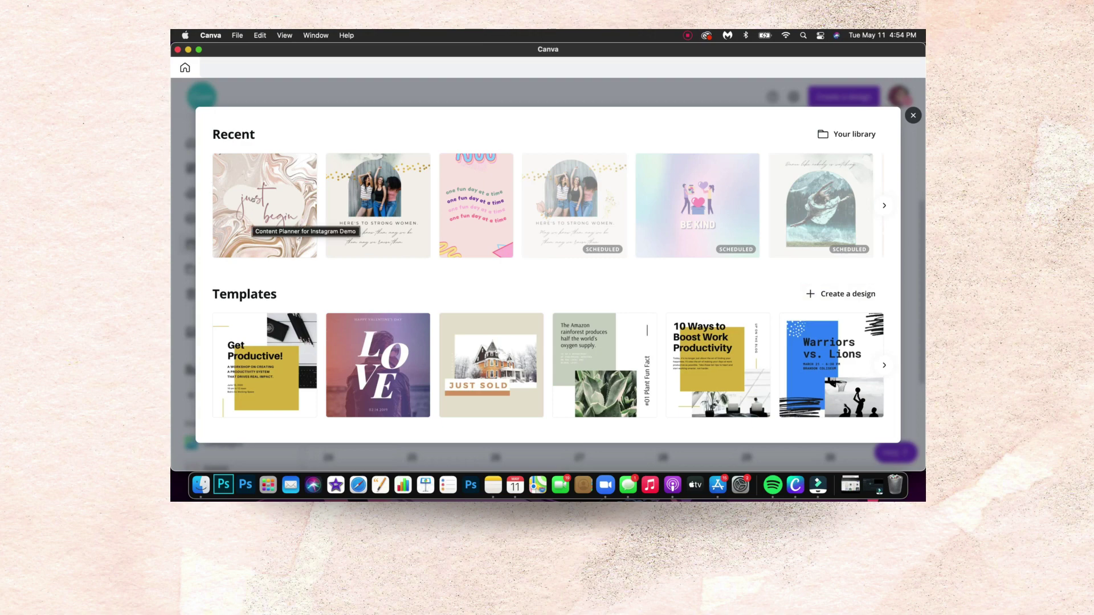
# - Choose the Content Planner for Instagram Demo design and schedule it for May 16 at 02:00 PM
pyautogui.click(256, 221)
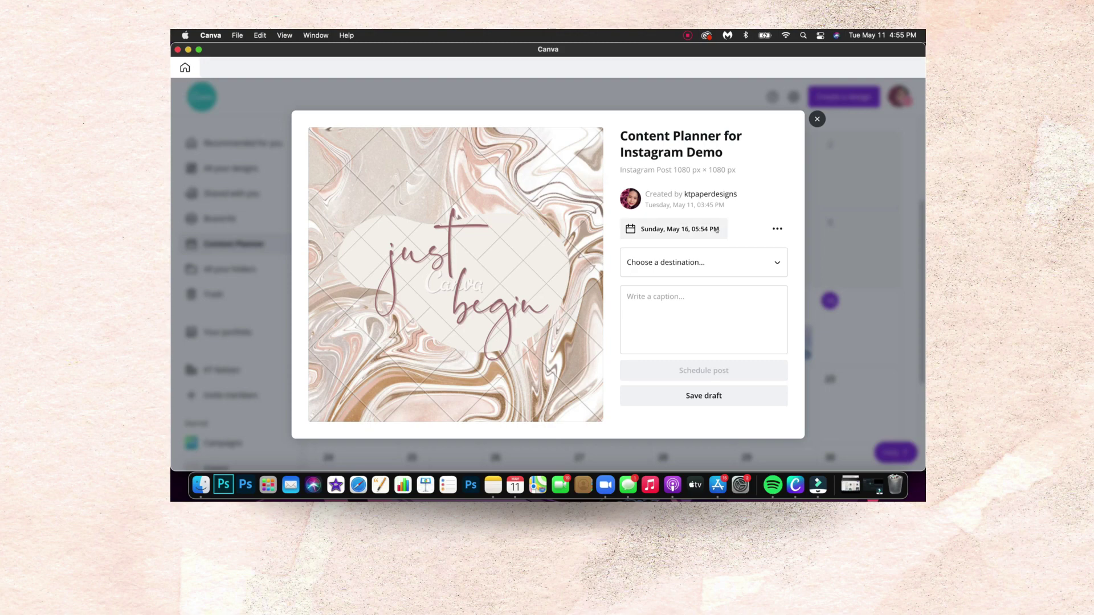
pyautogui.click(776, 228)
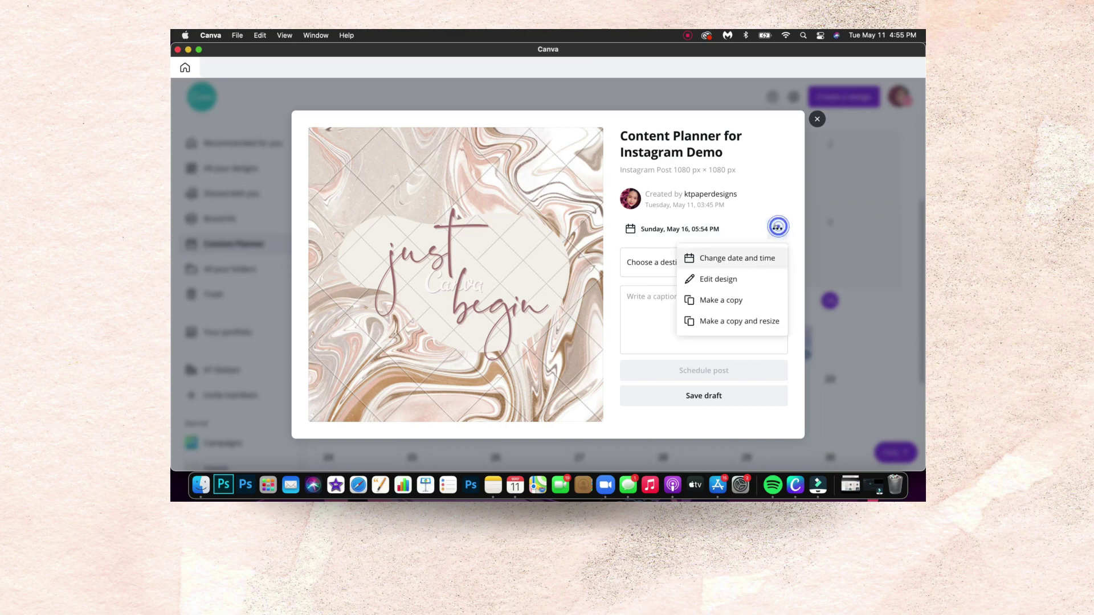
pyautogui.click(758, 258)
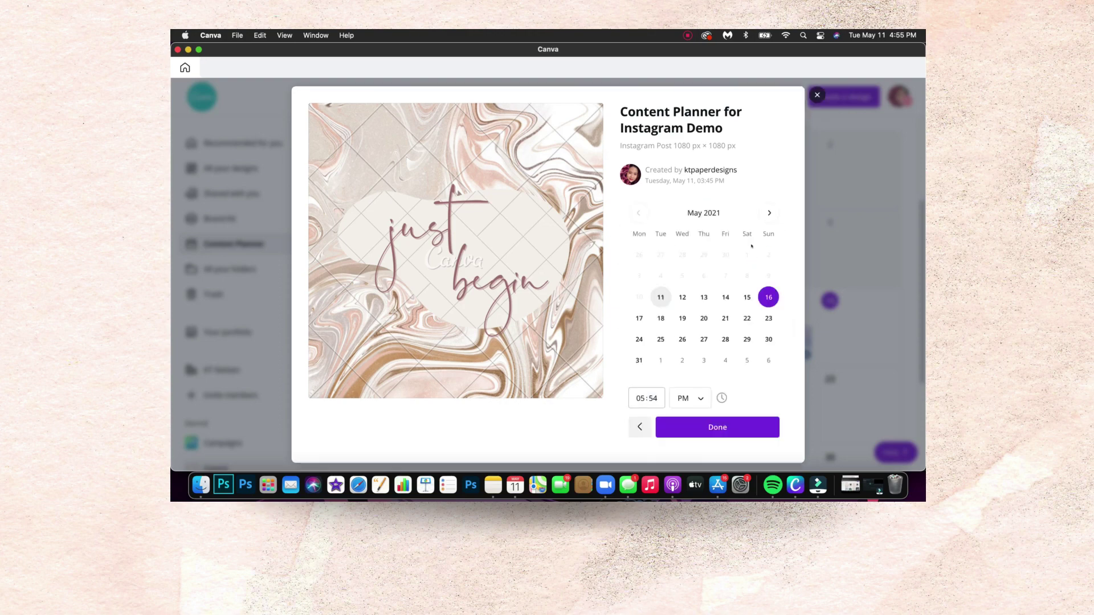
pyautogui.click(638, 398)
pyautogui.click(653, 397)
pyautogui.write('00')
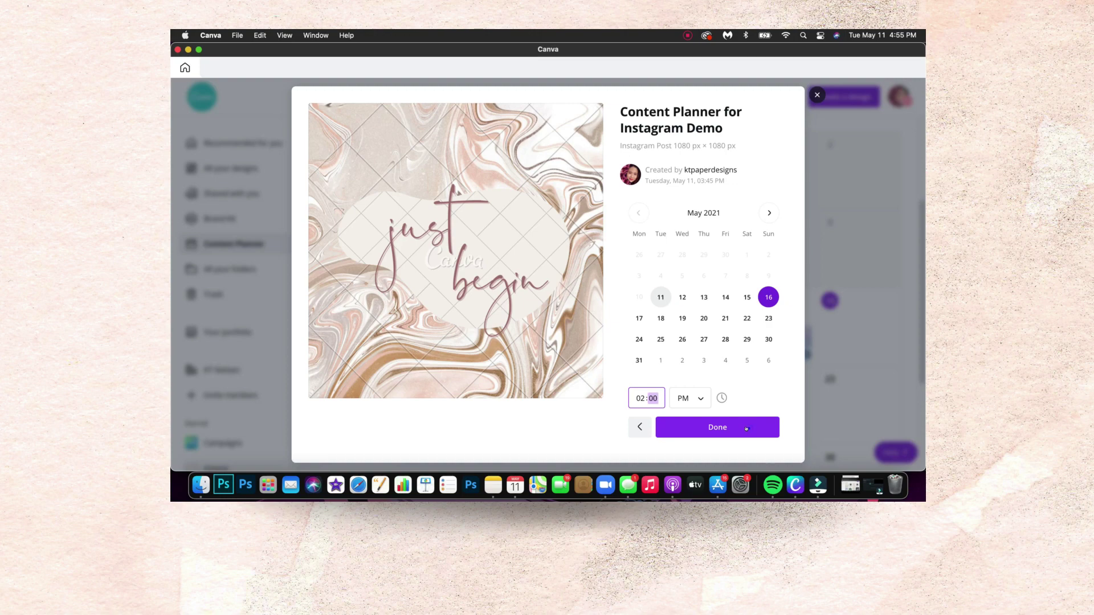
pyautogui.click(746, 429)
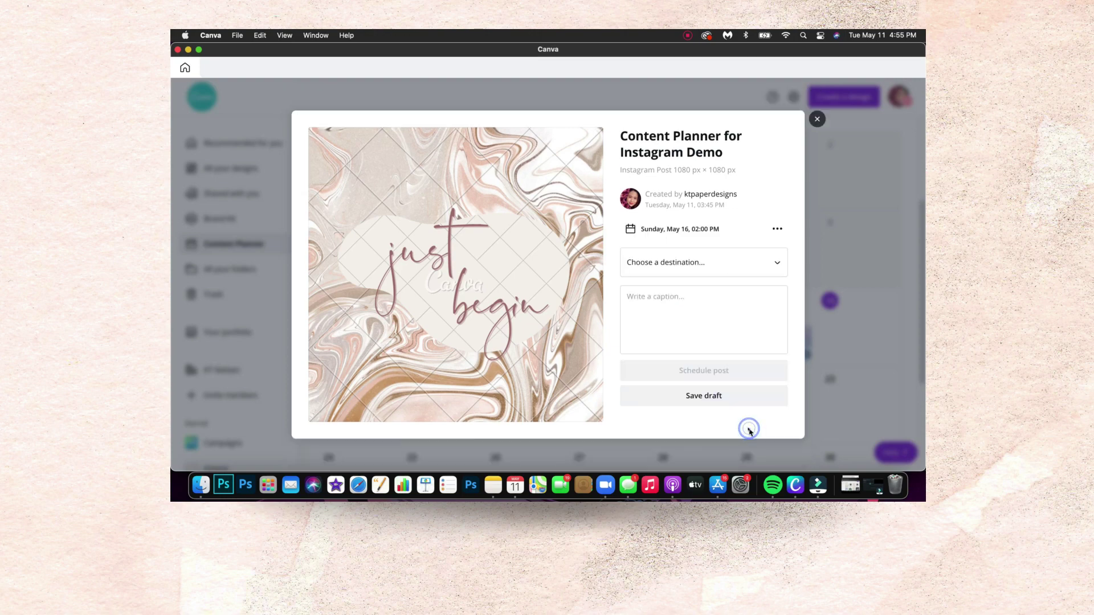
# - Set the post's destination to the Instagram account
pyautogui.click(706, 260)
pyautogui.scroll(-3, 712, 326)
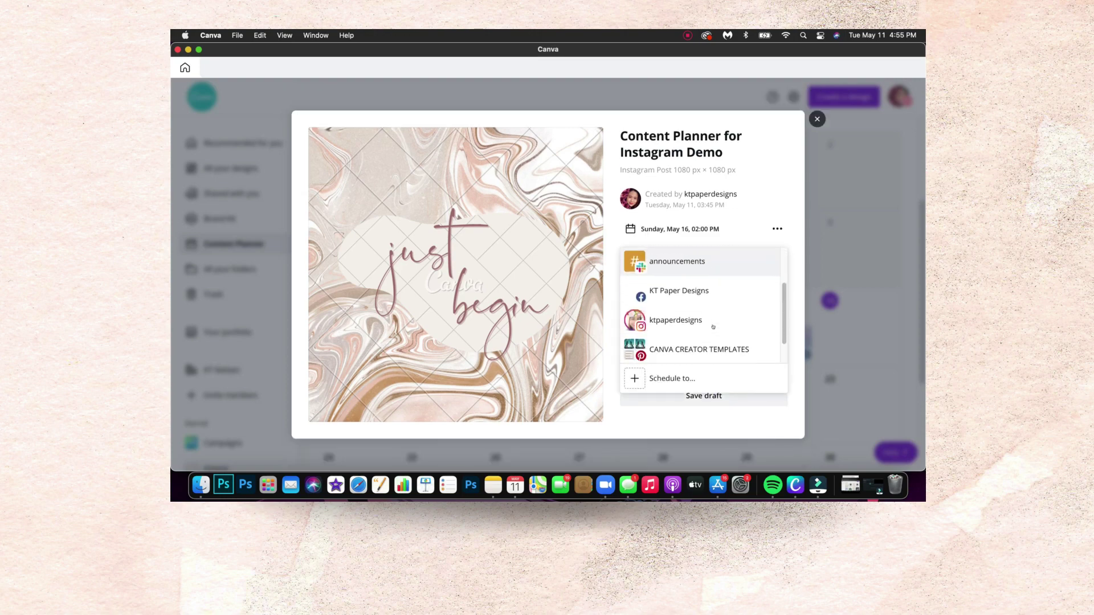
pyautogui.scroll(-1, 713, 326)
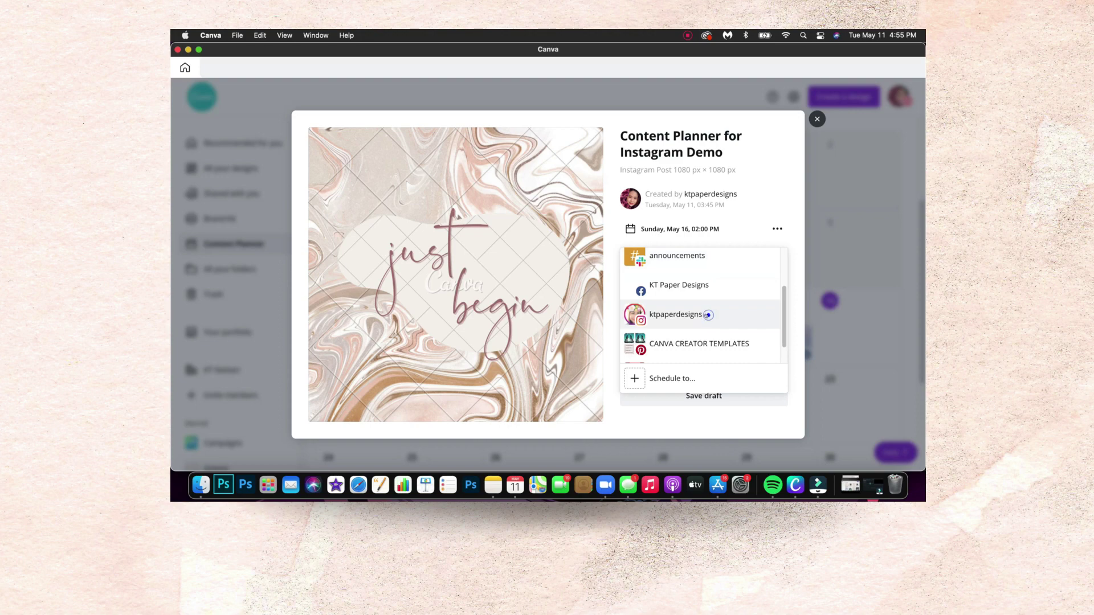
pyautogui.click(708, 318)
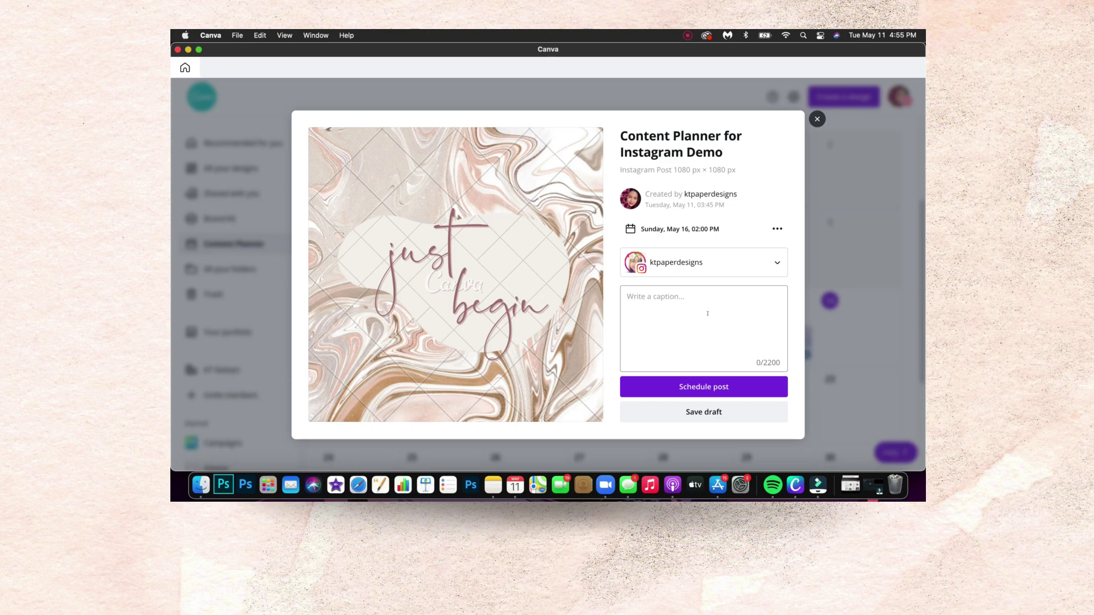
# - Write the caption 'When in doubt, just begin.'
pyautogui.click(648, 295)
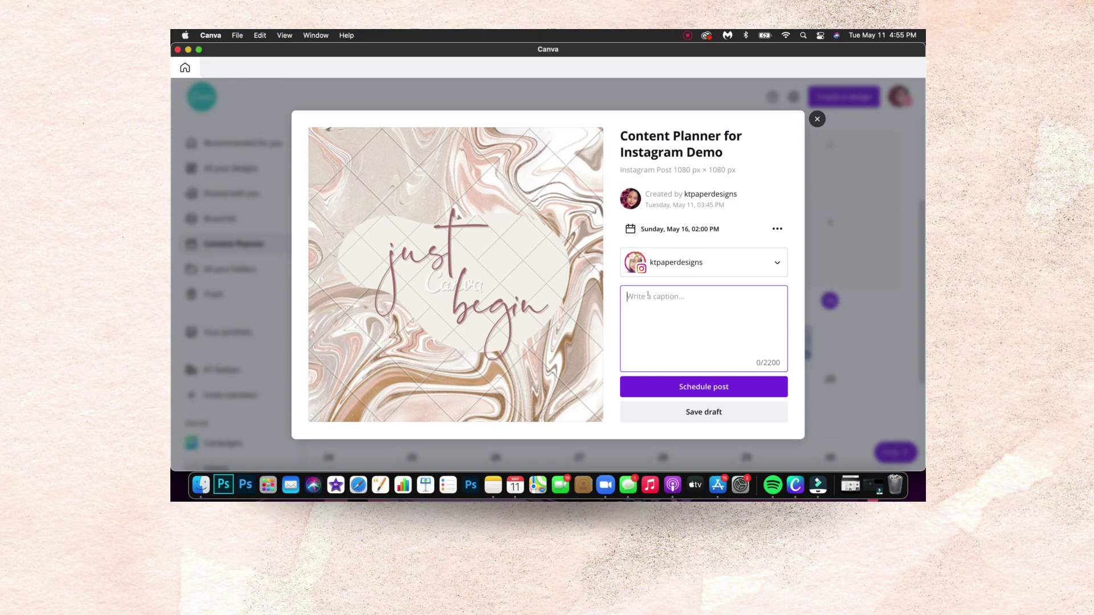
pyautogui.write('When in doubt, just begon')
pyautogui.press('BackSpace')
pyautogui.press('BackSpace')
pyautogui.write('in.')
# - Schedule the Instagram post, then begin adding a second design to May 16
pyautogui.click(752, 387)
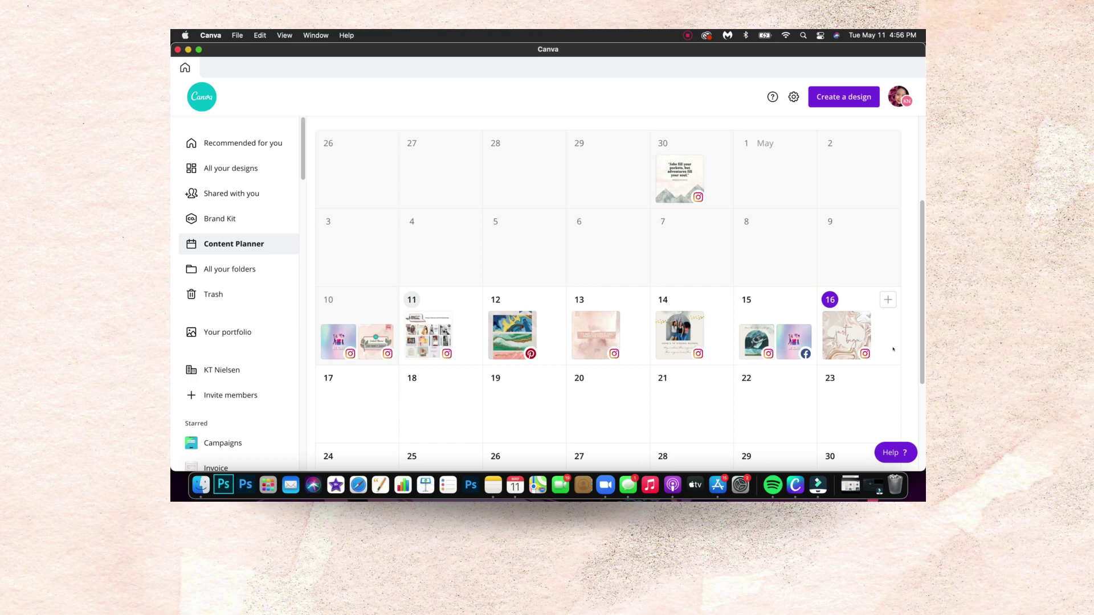
pyautogui.click(887, 300)
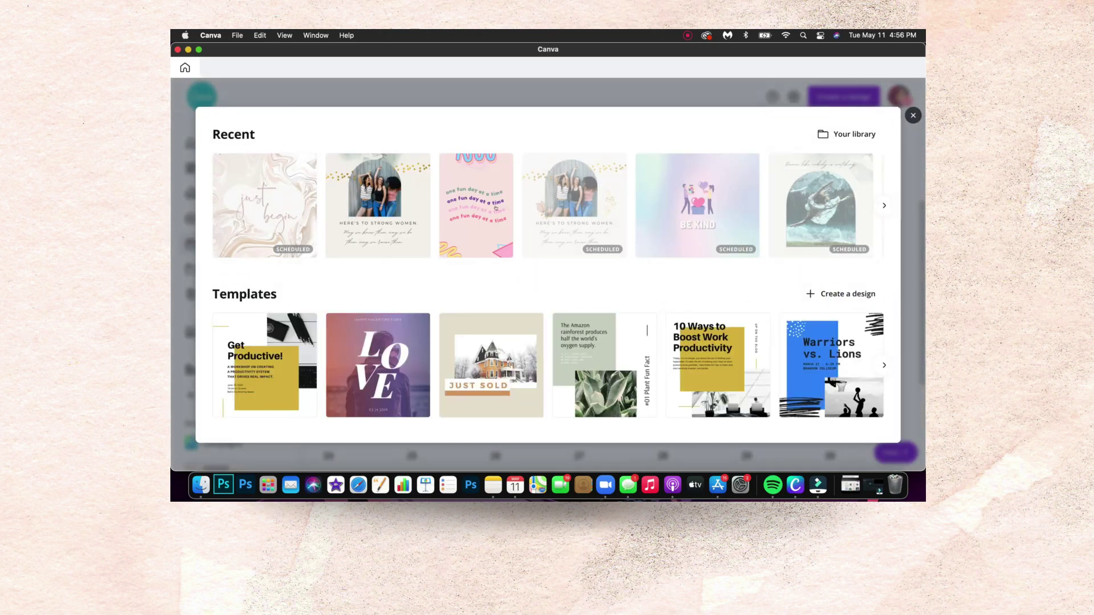
# - Pick the Colorful and Bright Scribble and Halftone poster and set it for May 16 at 03:00 PM
pyautogui.click(496, 208)
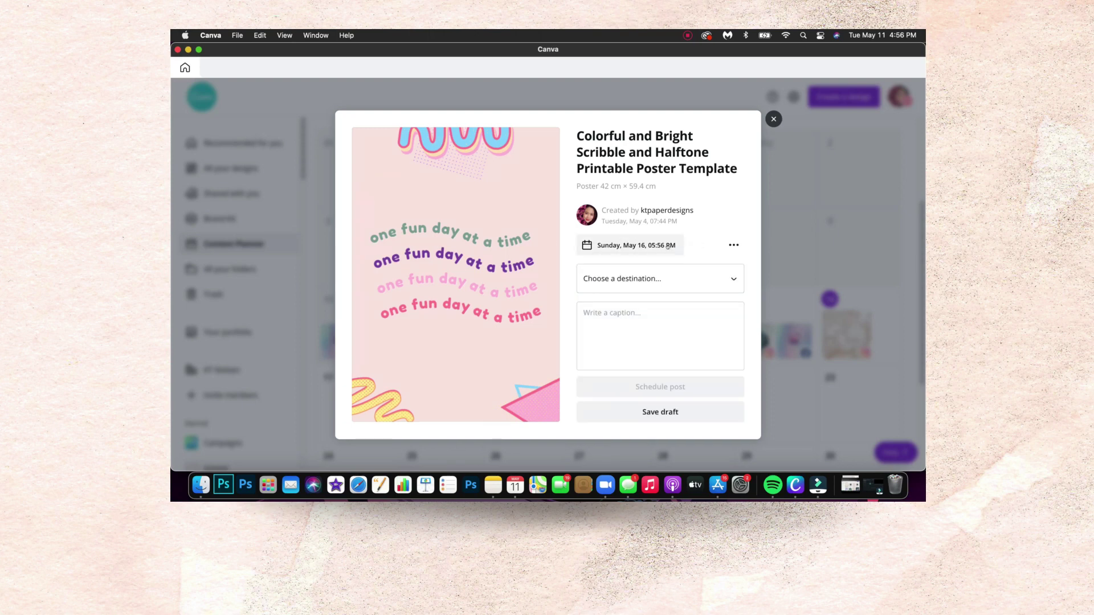
pyautogui.click(734, 245)
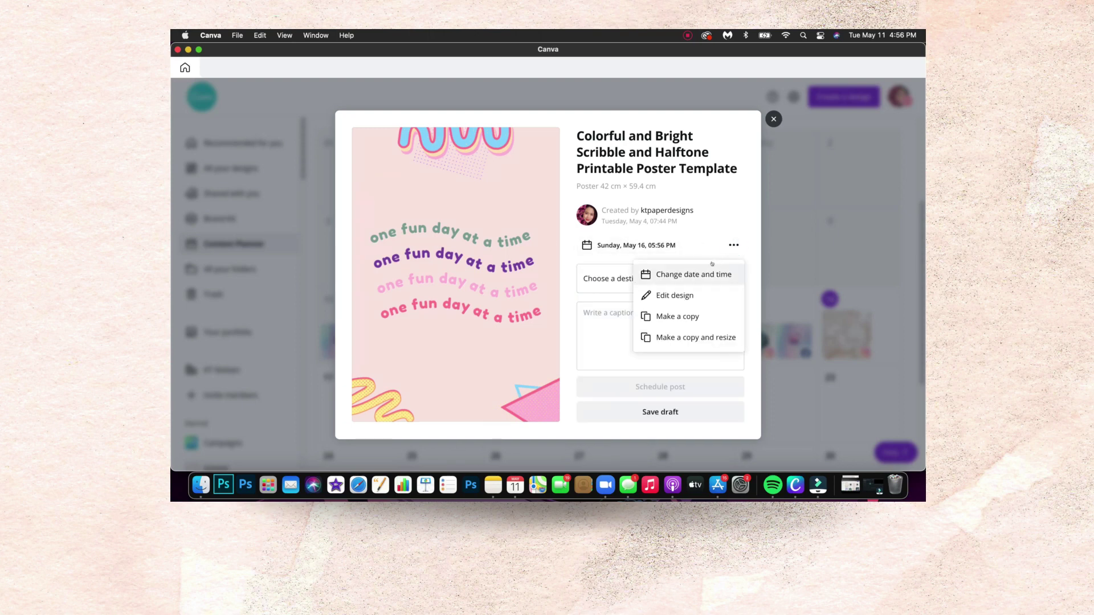
pyautogui.click(712, 265)
pyautogui.click(601, 414)
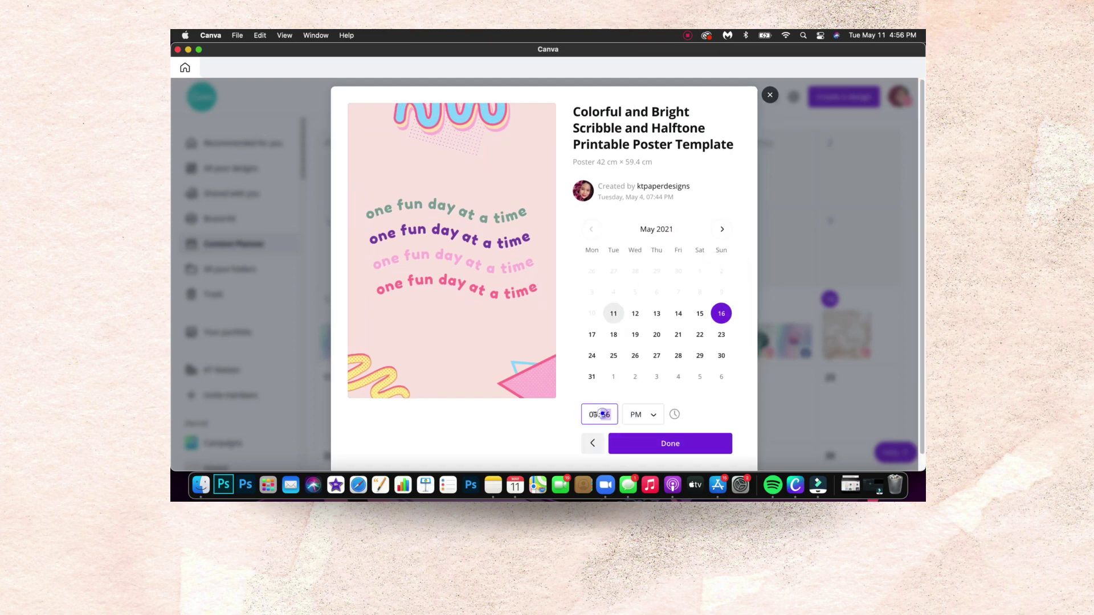
pyautogui.click(591, 415)
pyautogui.click(603, 414)
pyautogui.click(703, 443)
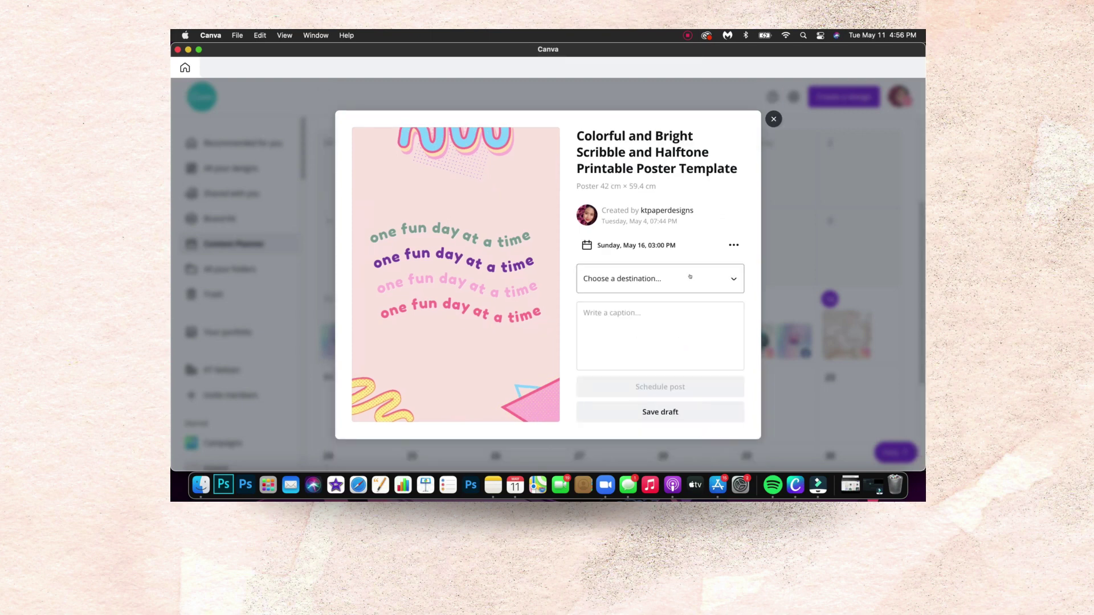
pyautogui.click(690, 282)
pyautogui.scroll(-5, 692, 320)
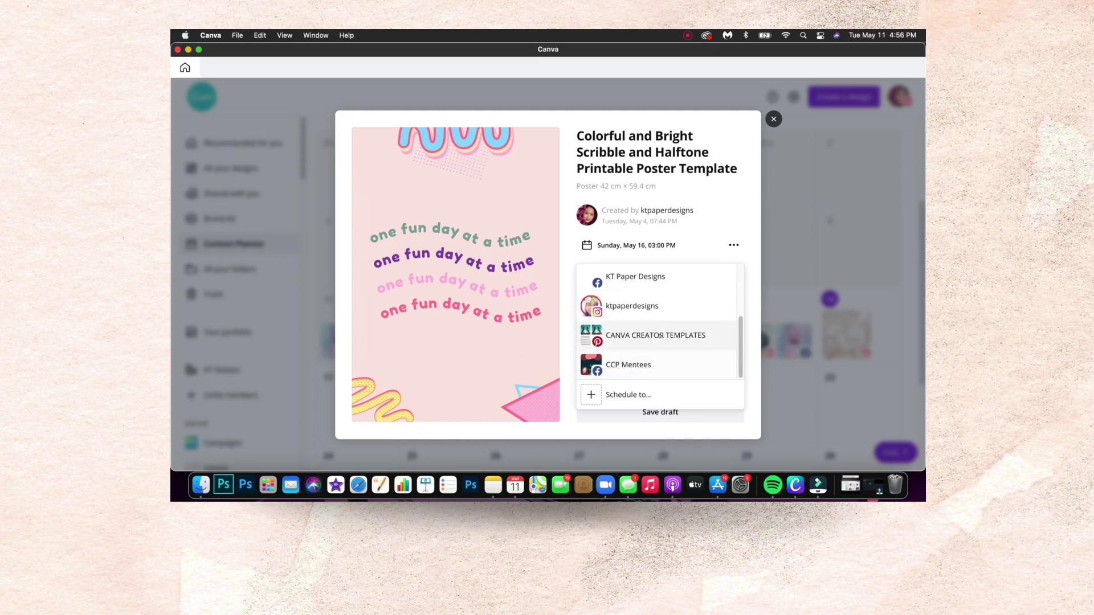
# - Post to the Pinterest board with title 'Colorful and Bright Scribble and Halftone Printable Canva Template'
pyautogui.click(659, 335)
pyautogui.click(611, 287)
pyautogui.write('Color')
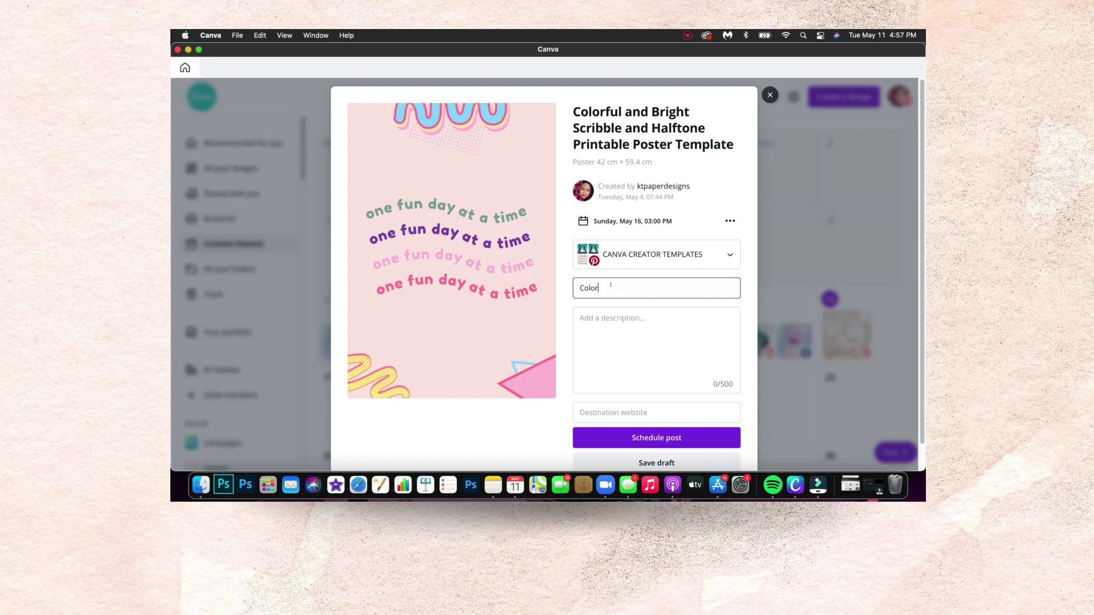
pyautogui.write('ful and Bright Scribble and Halftone Printabv')
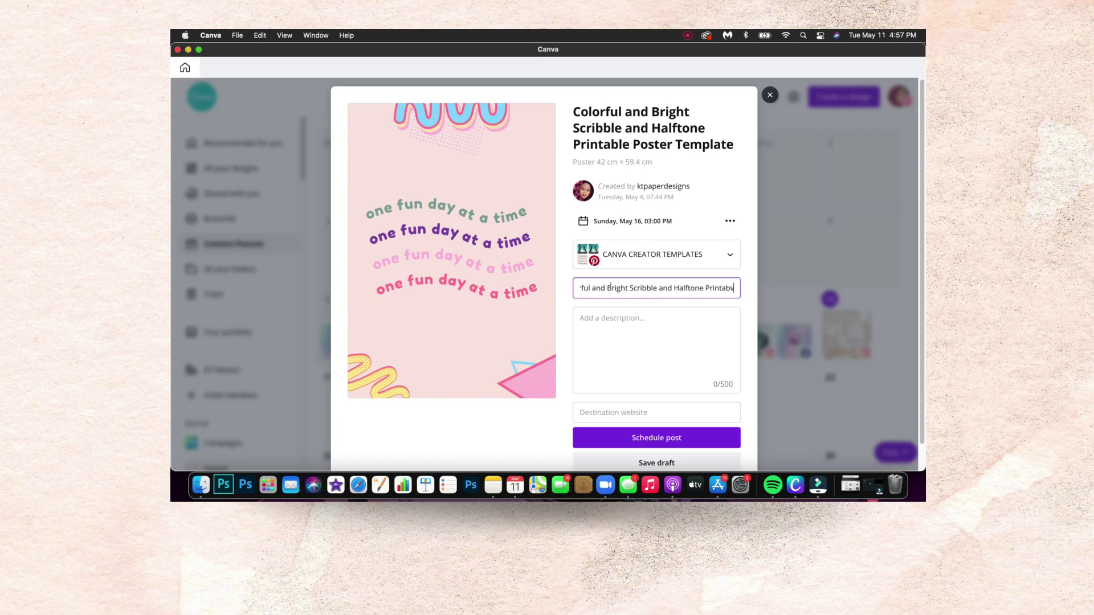
pyautogui.press('BackSpace')
pyautogui.write('le Can')
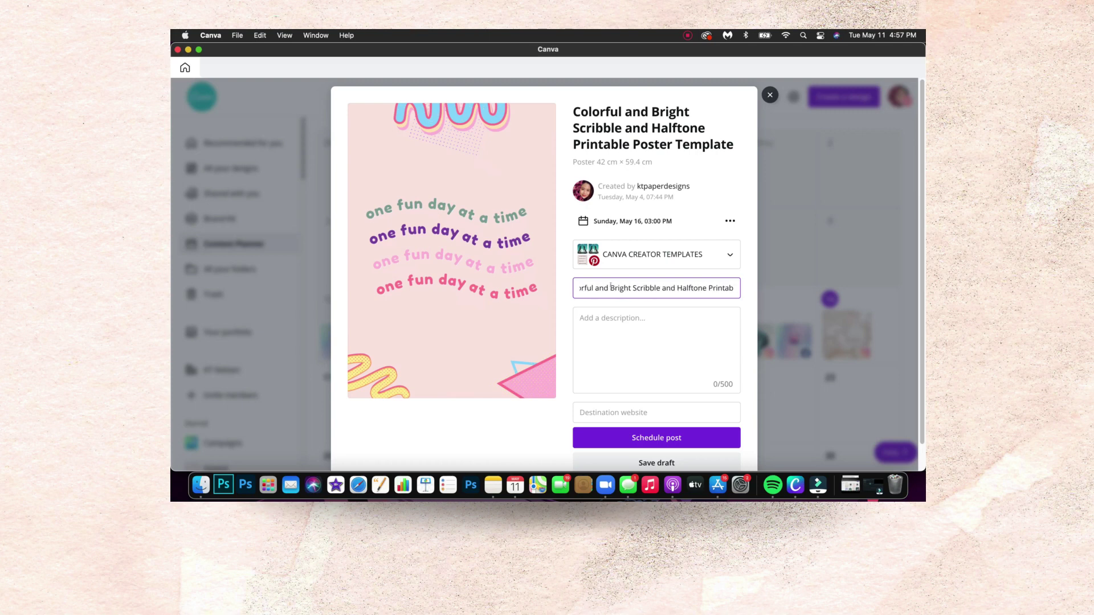
pyautogui.write('va Templ')
pyautogui.press('BackSpace')
pyautogui.press('BackSpace')
pyautogui.press('BackSpace')
pyautogui.write('mplate')
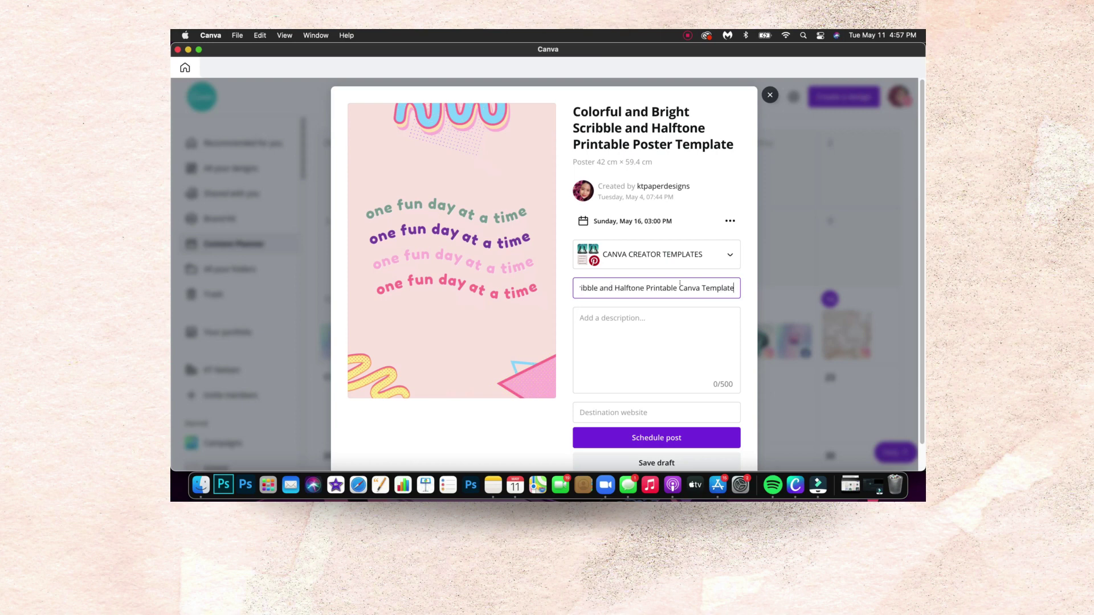
# - Copy the title into the description, add the destination website link, and schedule the pin
pyautogui.tripleClick(732, 288)
pyautogui.press('super+c')
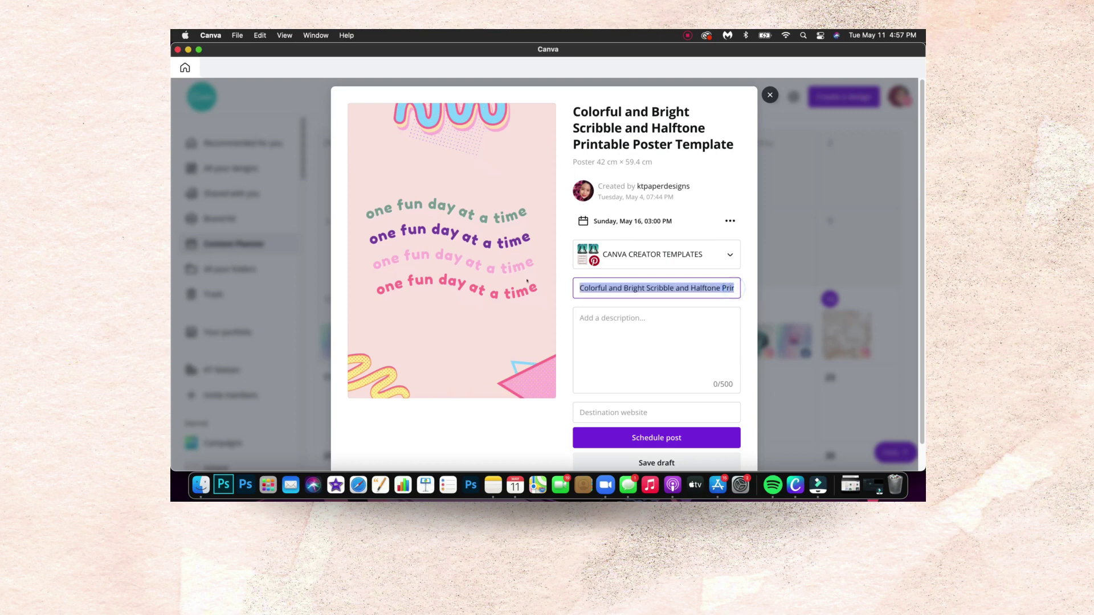
pyautogui.click(634, 322)
pyautogui.press('super+v')
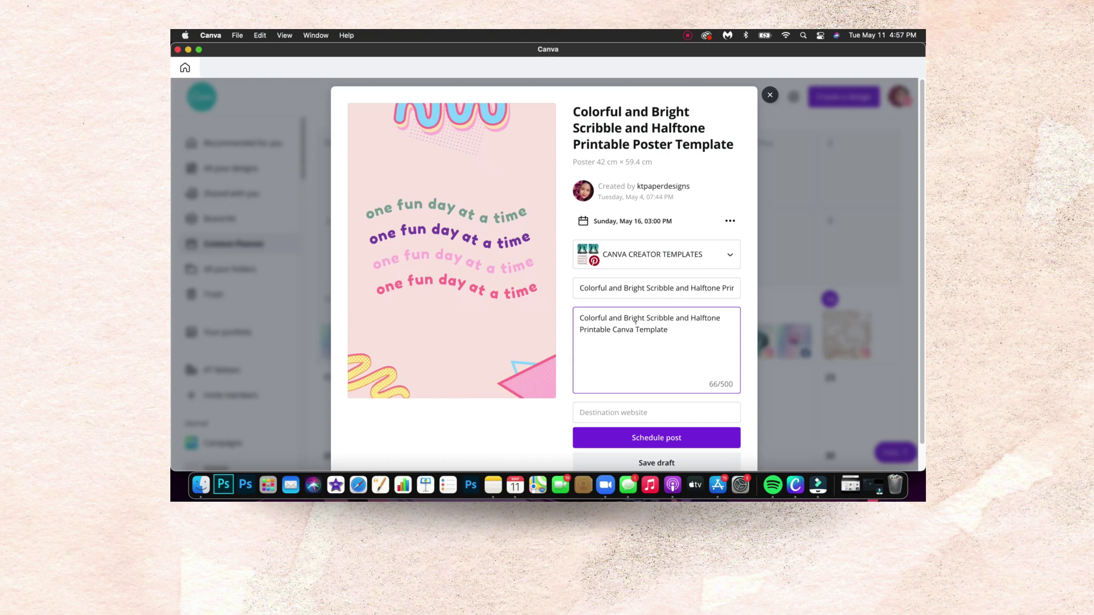
pyautogui.click(651, 413)
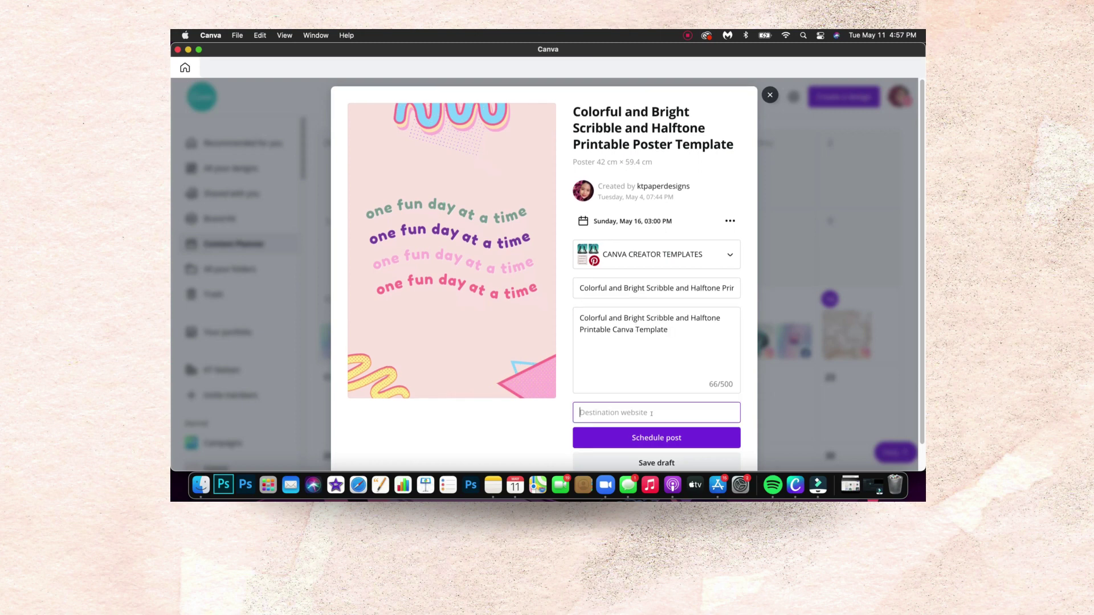
pyautogui.write('https://canva.com/ktnielsenccp')
pyautogui.click(722, 413)
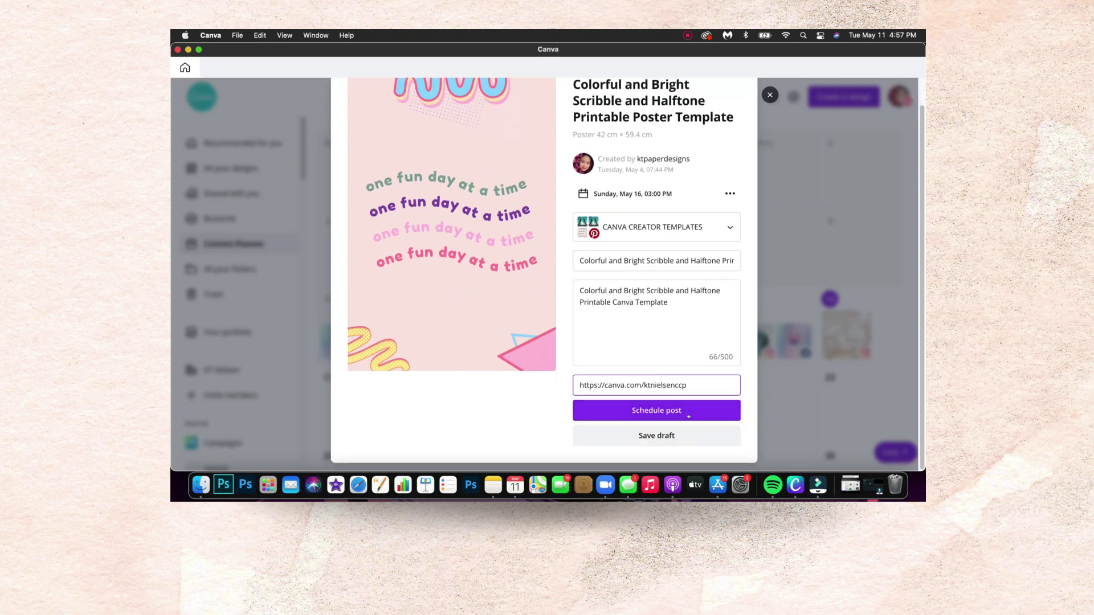